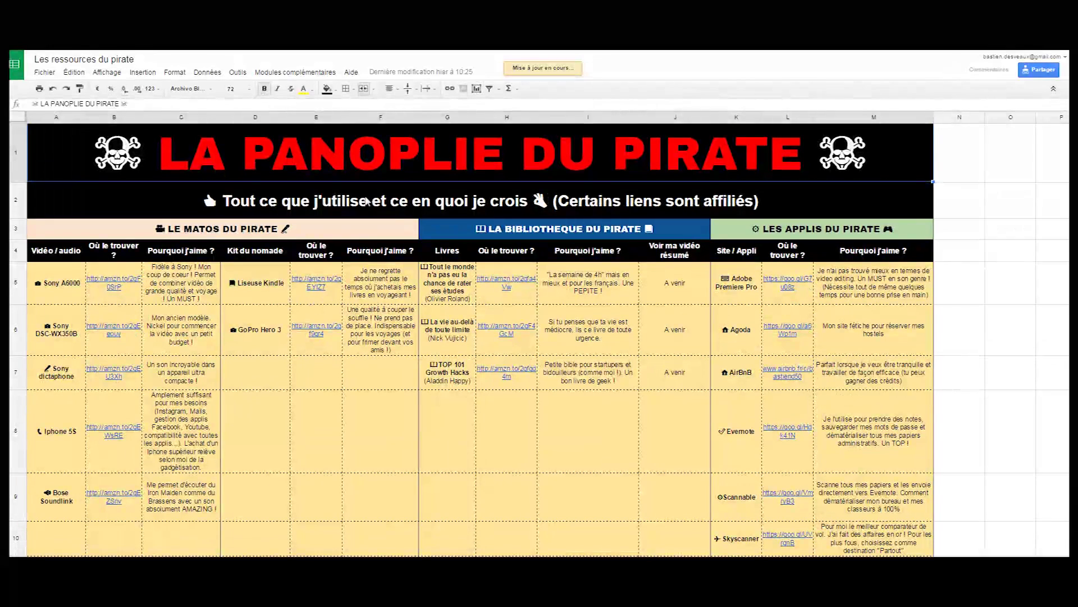
- Review the LE MATOS DU PIRATE gear entries and the LA BIBLIOTHEQUE DU PIRATE books, including their video summary column
{"action": "left_click", "coordinate": [362, 205]}
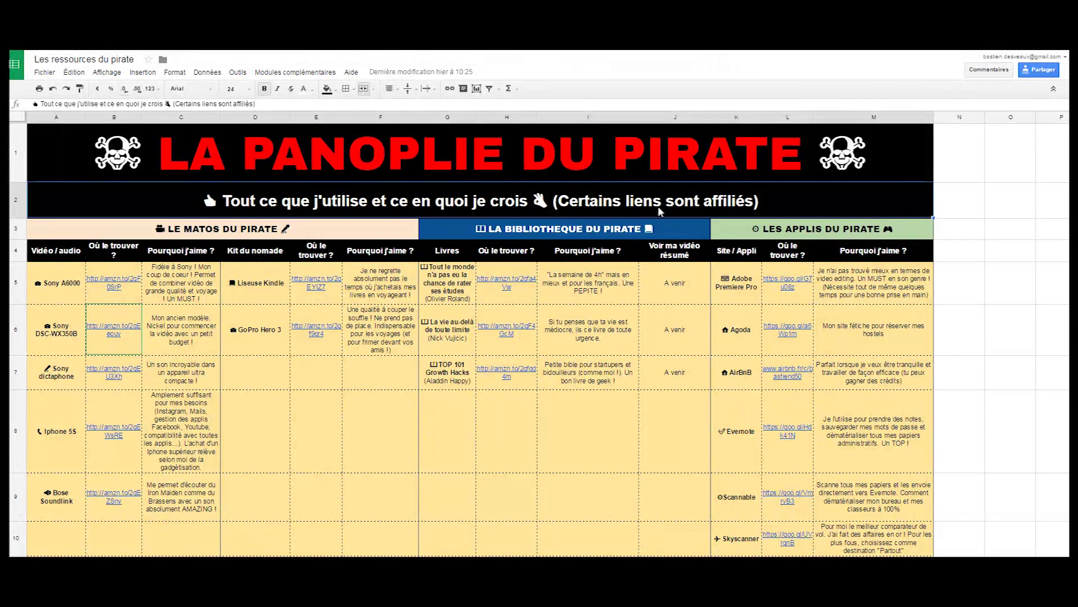
{"action": "left_click", "coordinate": [1010, 291]}
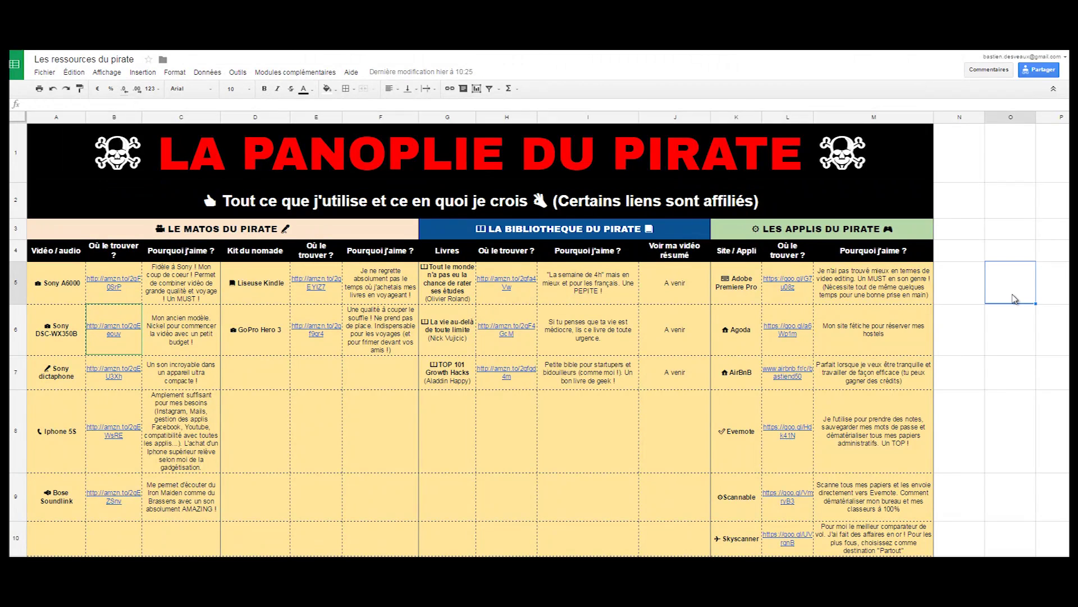
{"action": "scroll", "coordinate": [1014, 298], "scroll_direction": "down", "scroll_amount": 1}
{"action": "left_click_drag", "start_coordinate": [50, 219], "coordinate": [184, 459]}
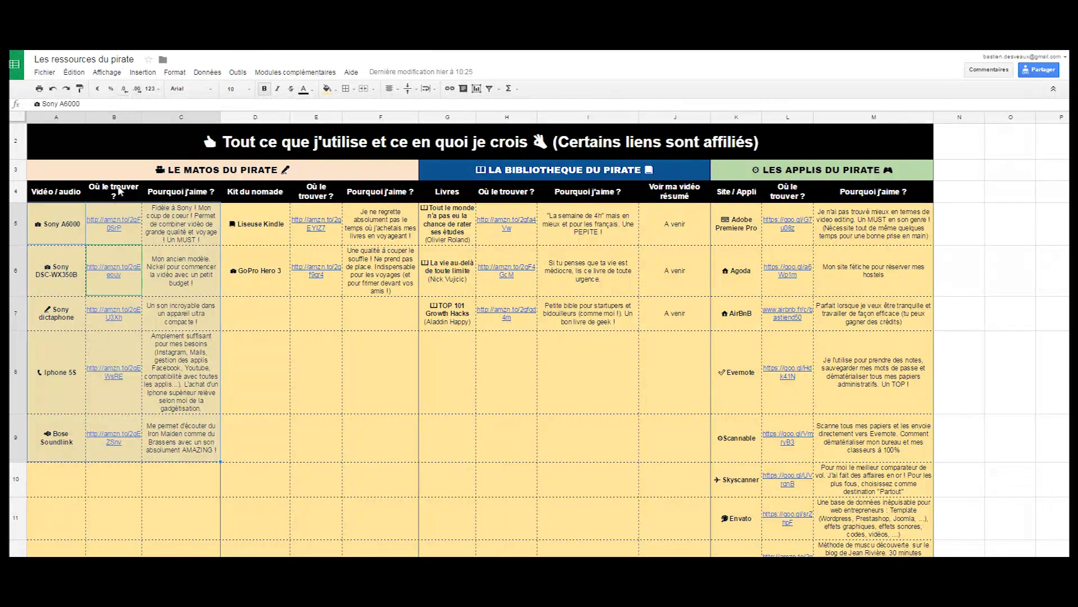
{"action": "left_click_drag", "start_coordinate": [62, 228], "coordinate": [183, 452]}
{"action": "left_click_drag", "start_coordinate": [257, 226], "coordinate": [369, 449]}
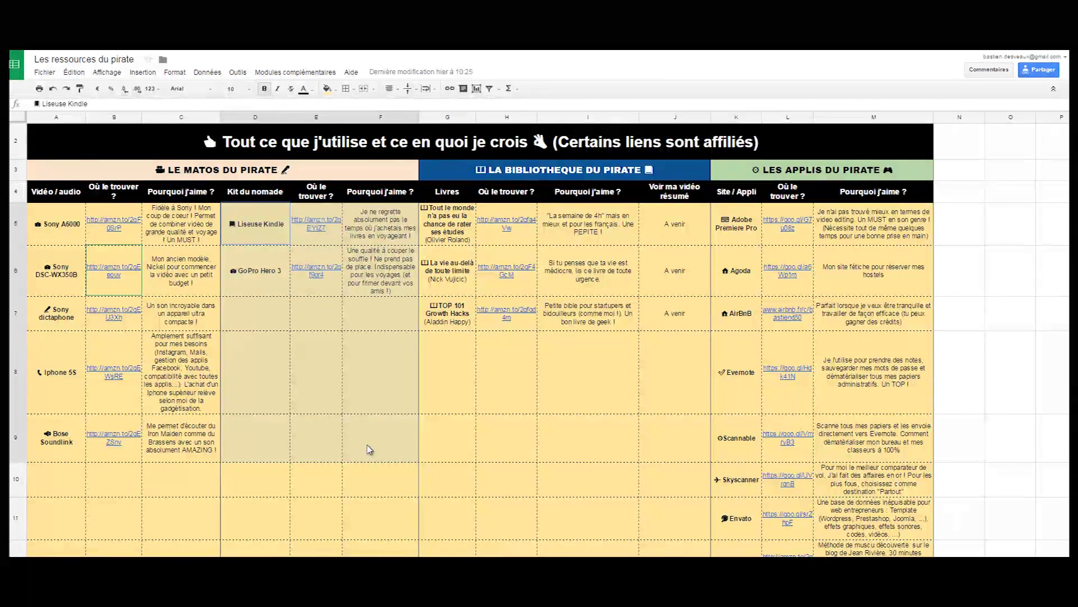
{"action": "left_click_drag", "start_coordinate": [447, 224], "coordinate": [670, 393]}
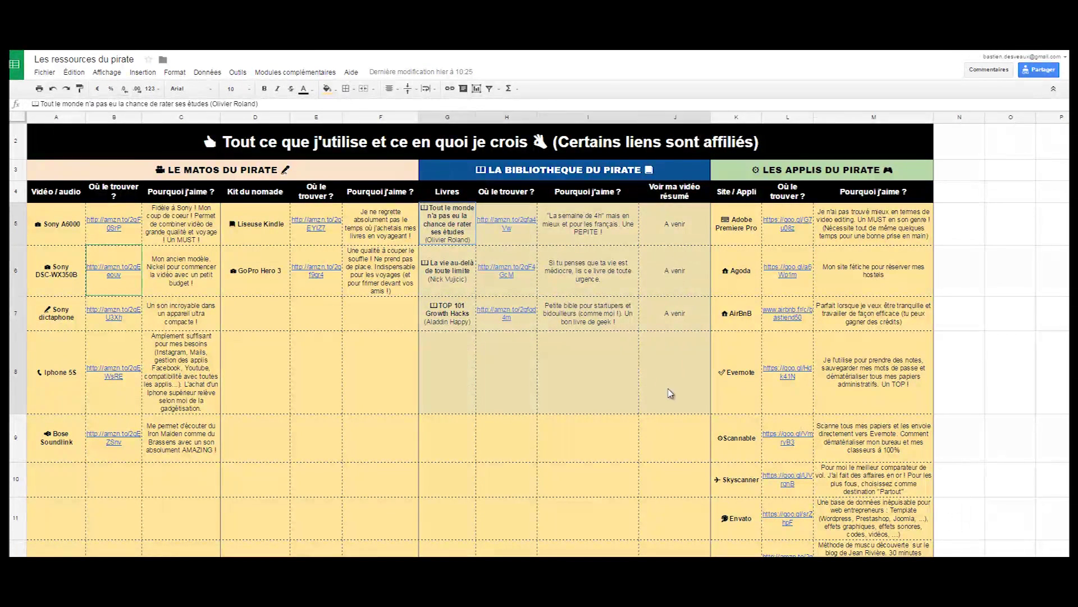
{"action": "left_click", "coordinate": [456, 227]}
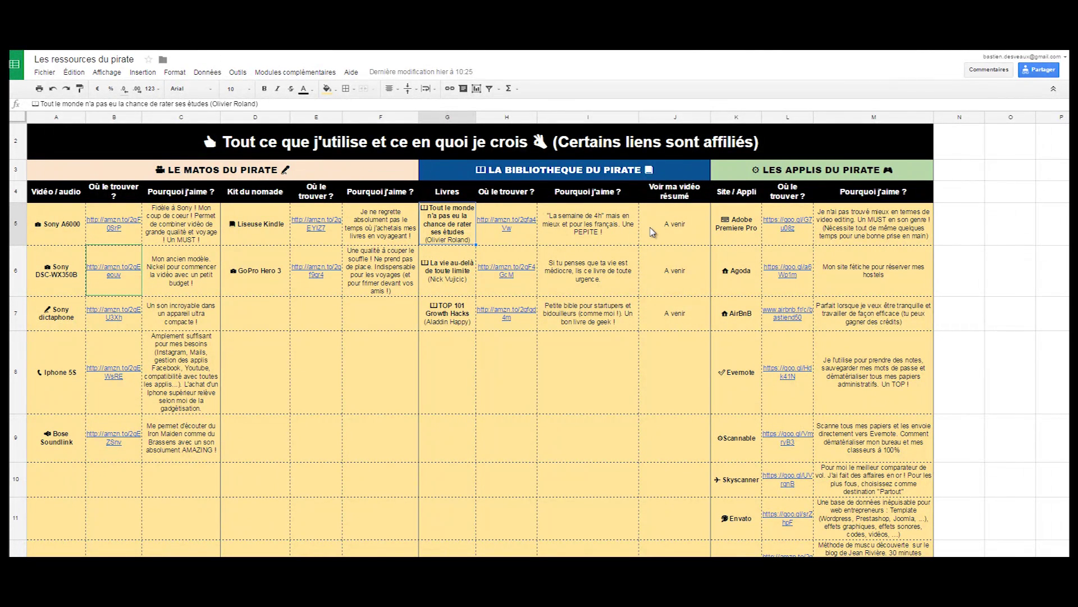
{"action": "left_click_drag", "start_coordinate": [674, 217], "coordinate": [676, 359]}
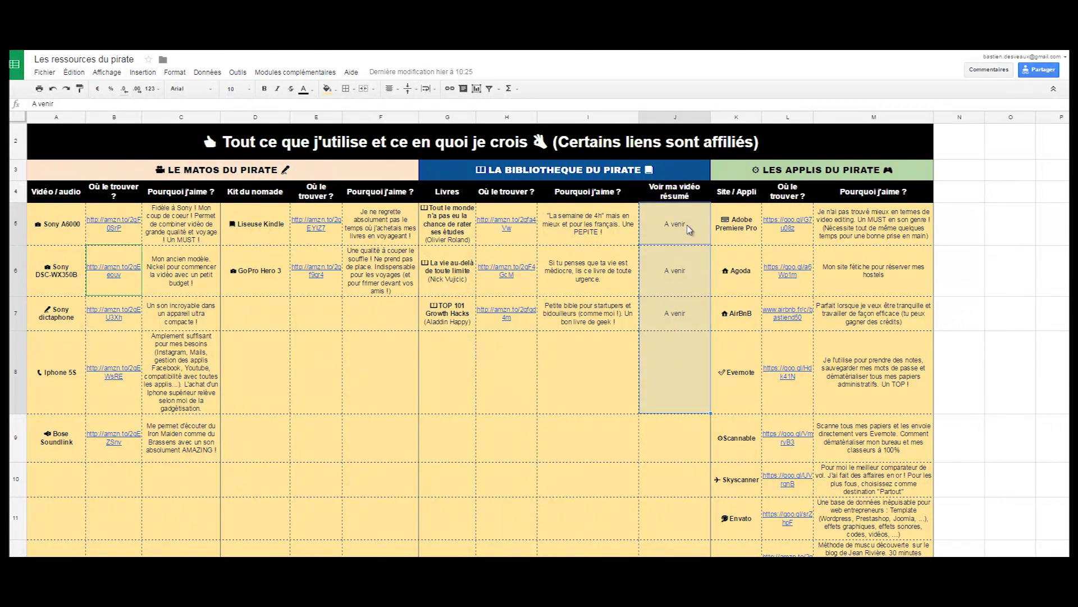
{"action": "left_click", "coordinate": [680, 227]}
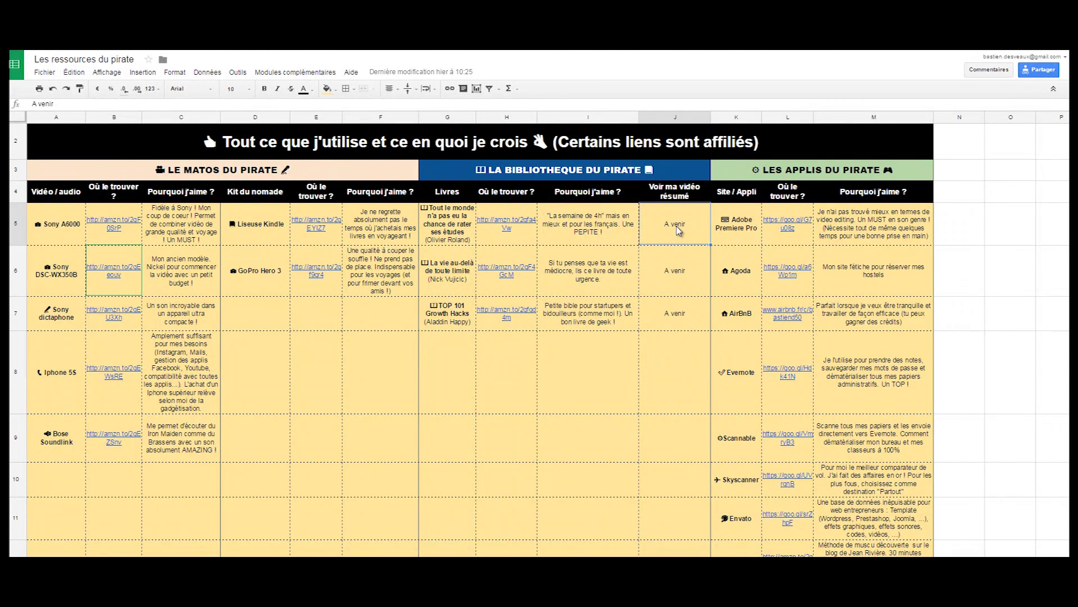
- Review the LES APPLIS DU PIRATE section from Adobe Premiere Pro down to P90X3, checking the Skyscanner, Evernote and Scannable entries
{"action": "left_click_drag", "start_coordinate": [740, 222], "coordinate": [888, 238]}
{"action": "left_click", "coordinate": [888, 239]}
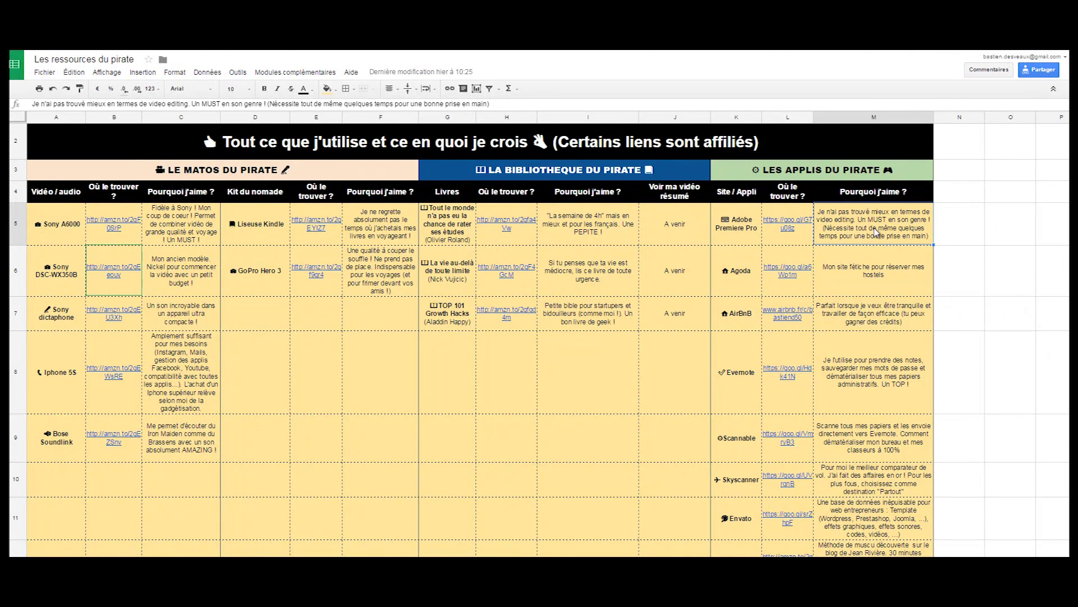
{"action": "left_click", "coordinate": [954, 231]}
{"action": "scroll", "coordinate": [955, 236], "scroll_direction": "down", "scroll_amount": 1}
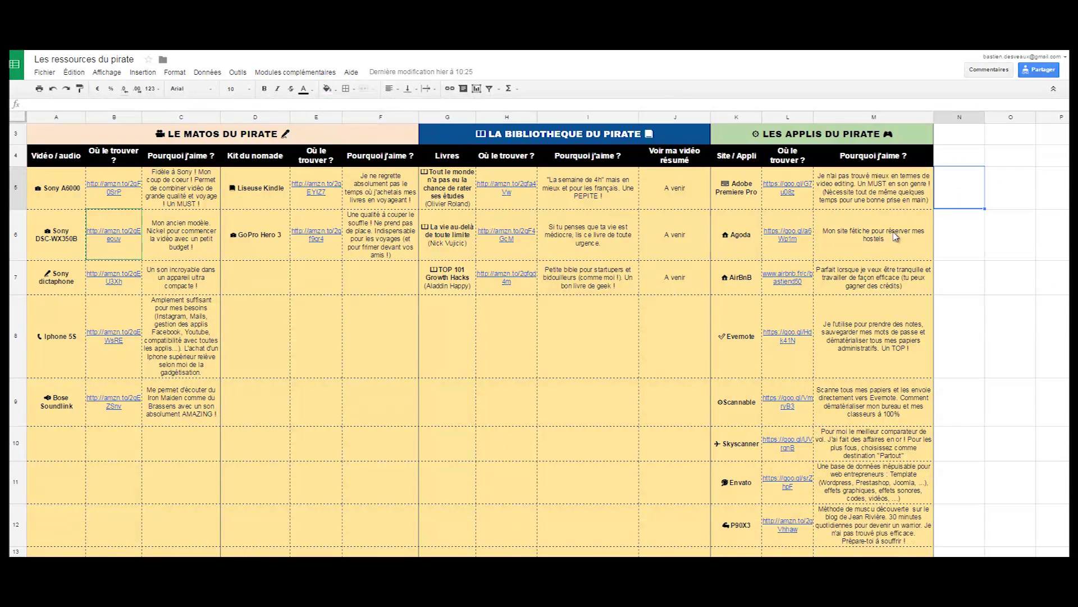
{"action": "scroll", "coordinate": [761, 266], "scroll_direction": "down", "scroll_amount": 2}
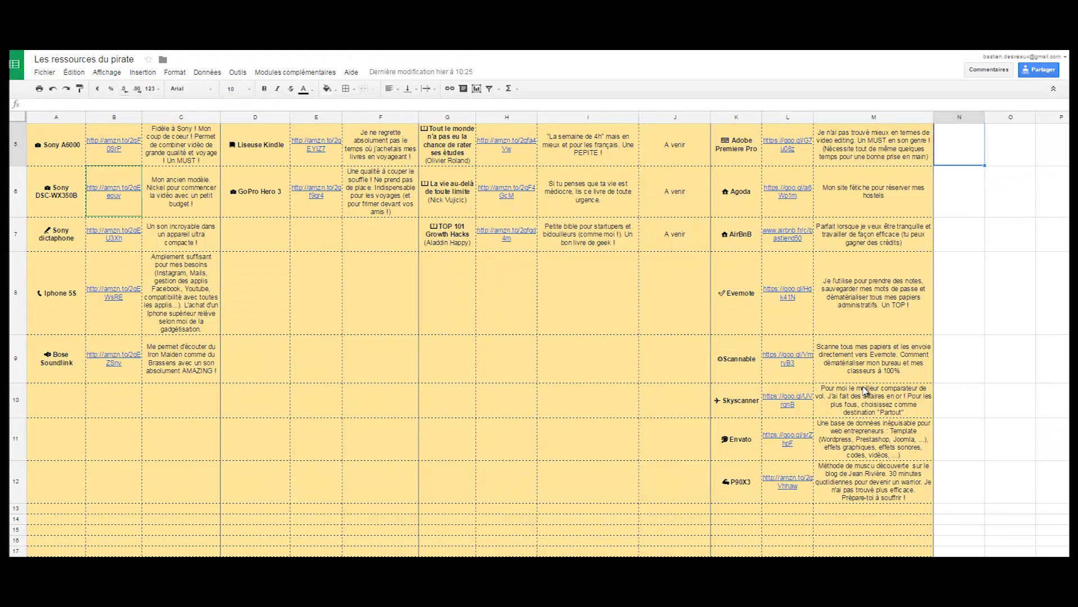
{"action": "left_click", "coordinate": [722, 400]}
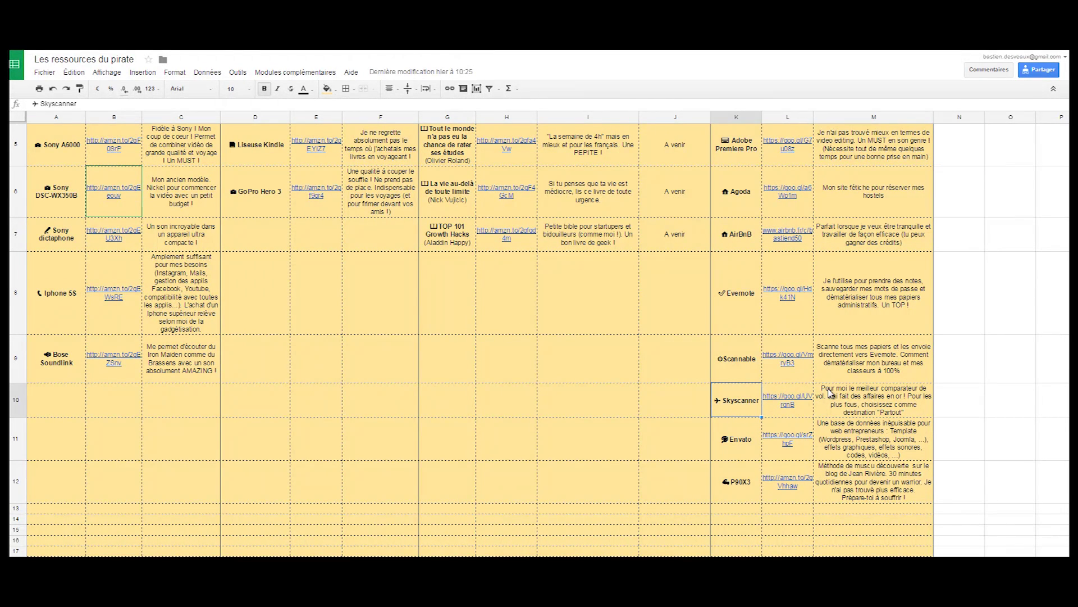
{"action": "scroll", "coordinate": [862, 391], "scroll_direction": "up", "scroll_amount": 1}
{"action": "left_click", "coordinate": [754, 341]}
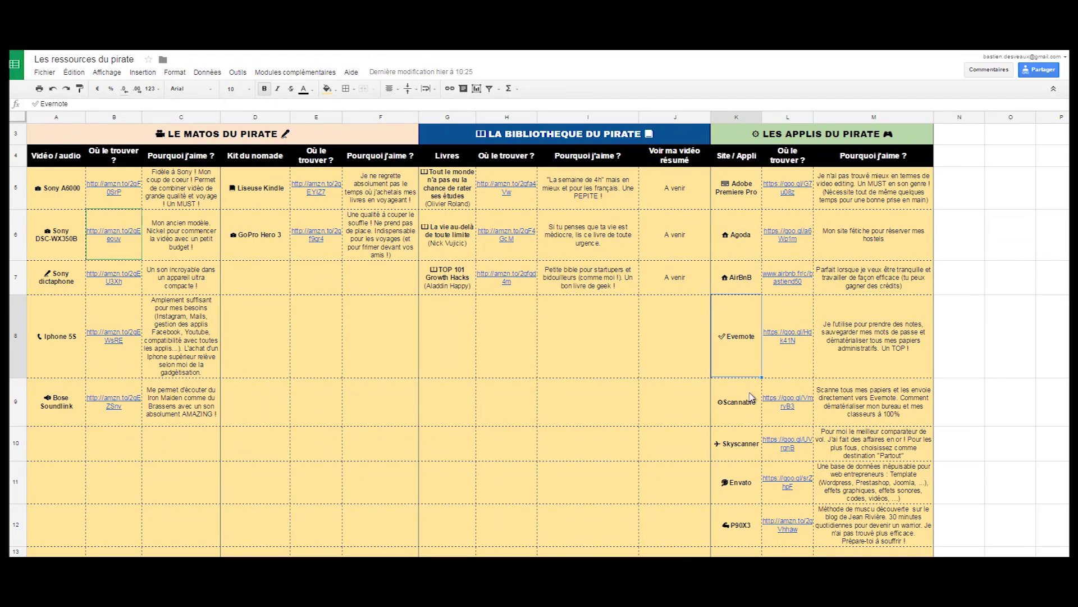
{"action": "left_click", "coordinate": [745, 414]}
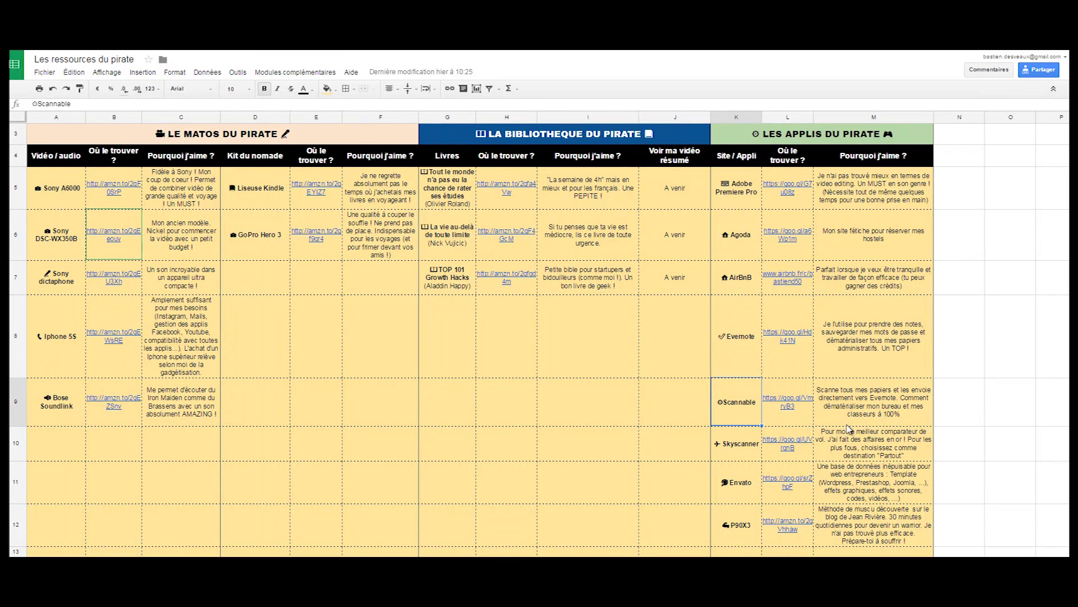
{"action": "scroll", "coordinate": [868, 394], "scroll_direction": "up", "scroll_amount": 1}
{"action": "left_click", "coordinate": [859, 228]}
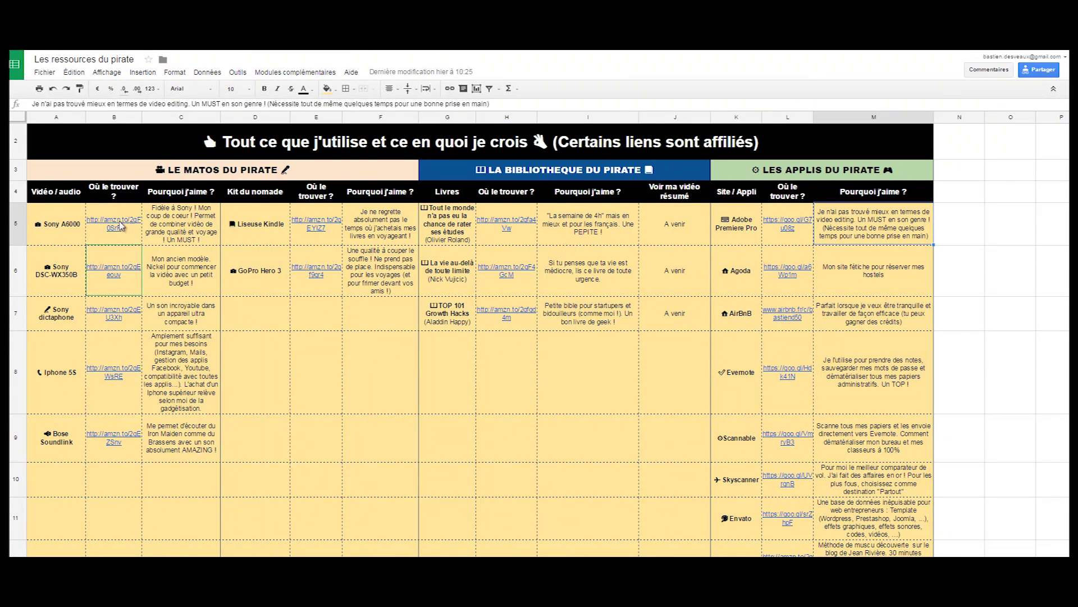
- Open the Amazon link listed for the Sony A6000 in its "Où le trouver ?" cell
{"action": "left_click", "coordinate": [312, 317]}
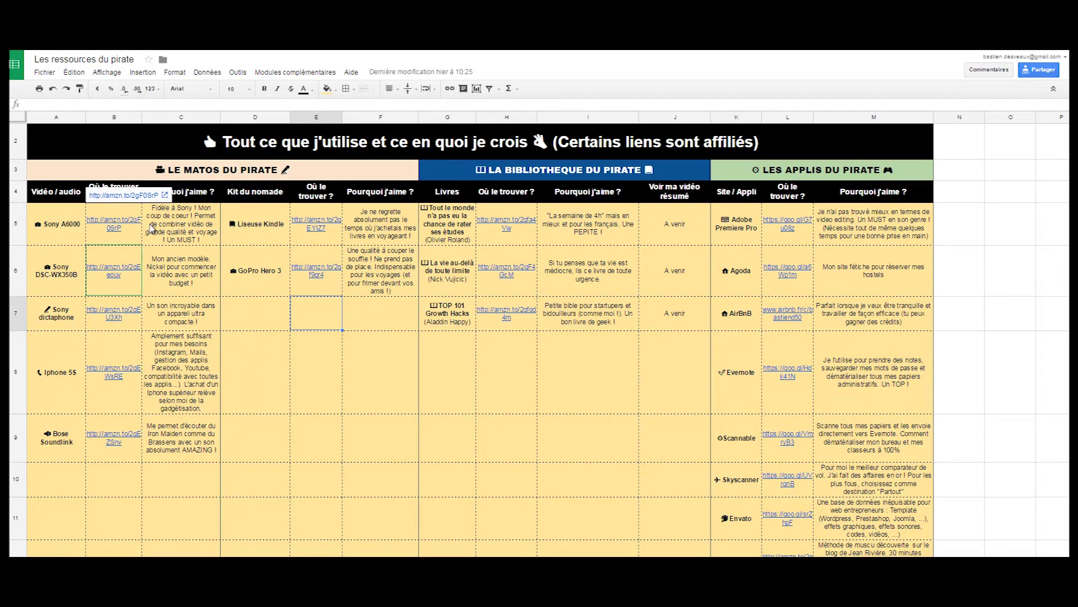
{"action": "left_click", "coordinate": [117, 225]}
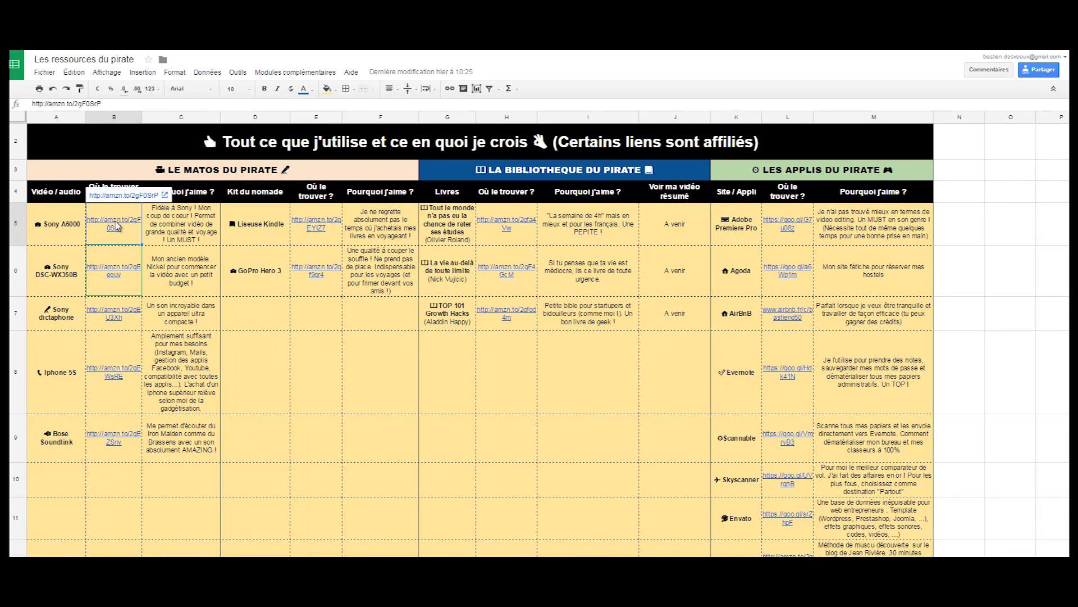
{"action": "left_click", "coordinate": [159, 229]}
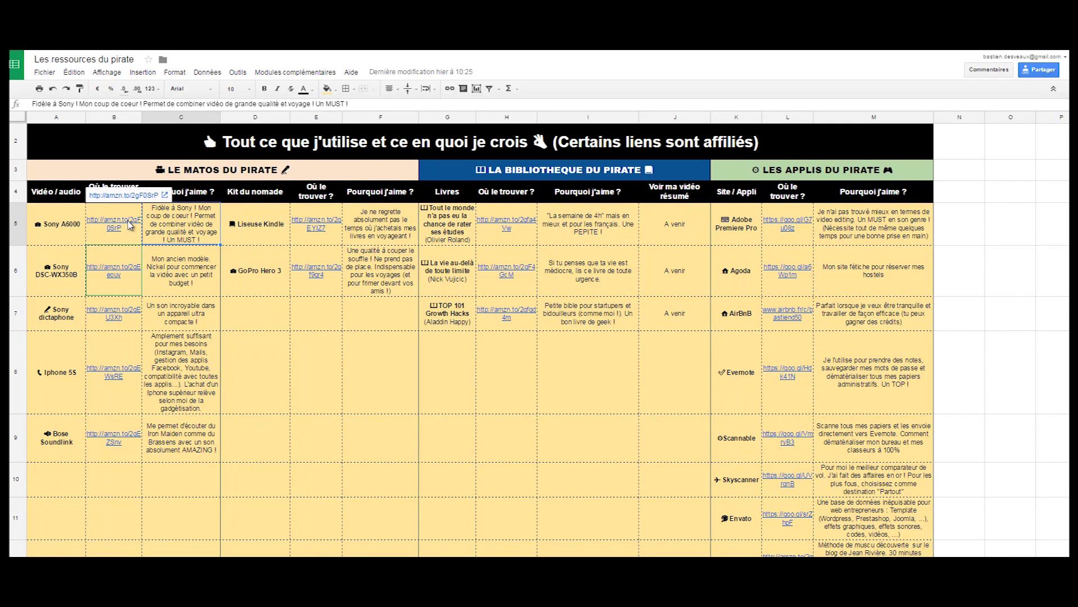
{"action": "left_click", "coordinate": [127, 225]}
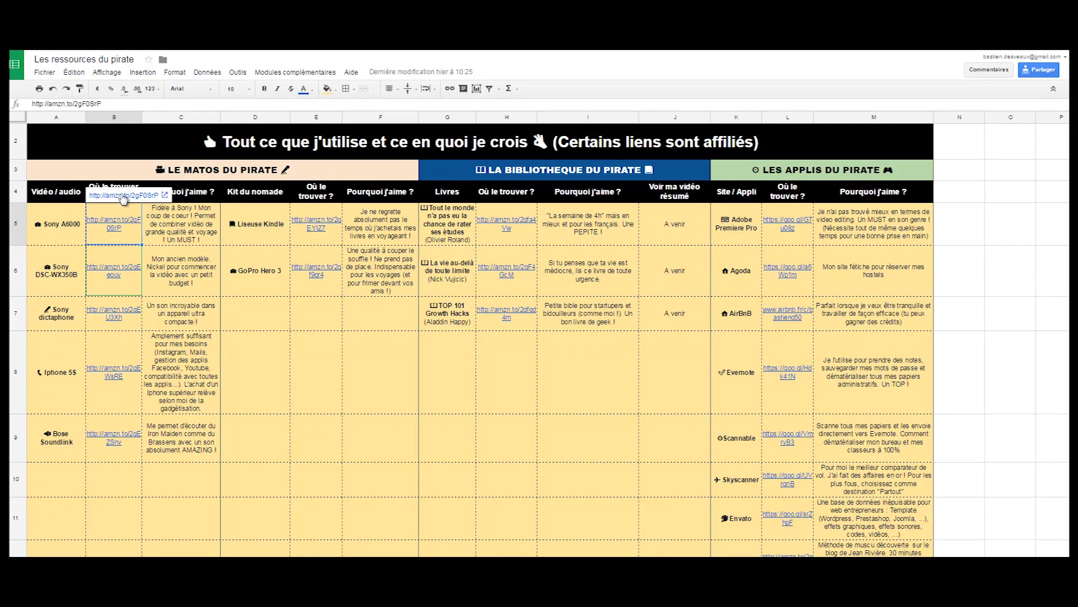
{"action": "left_click", "coordinate": [121, 196]}
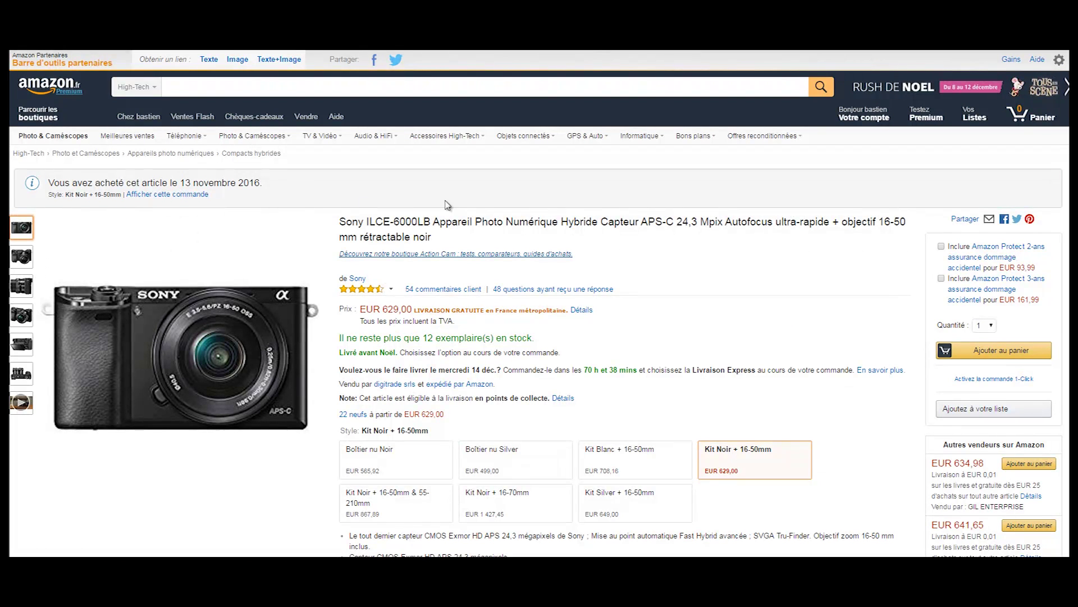
- Examine the Sony ILCE-6000LB product page, including its price, stock, delivery details, kit options and other sellers
{"action": "scroll", "coordinate": [715, 254], "scroll_direction": "down", "scroll_amount": 1}
{"action": "scroll", "coordinate": [716, 255], "scroll_direction": "down", "scroll_amount": 1}
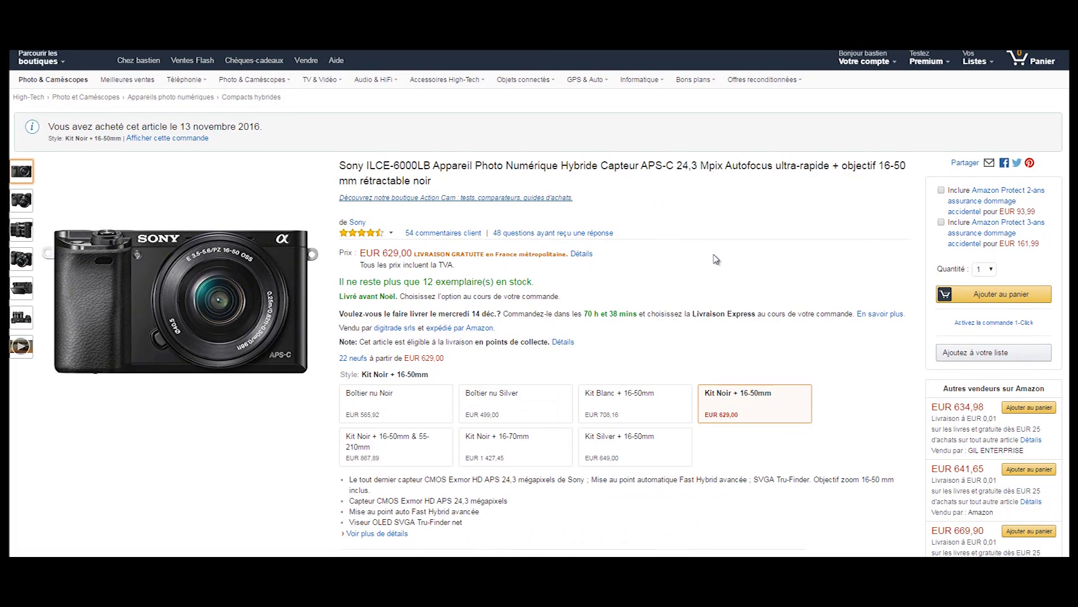
{"action": "scroll", "coordinate": [671, 230], "scroll_direction": "up", "scroll_amount": 1}
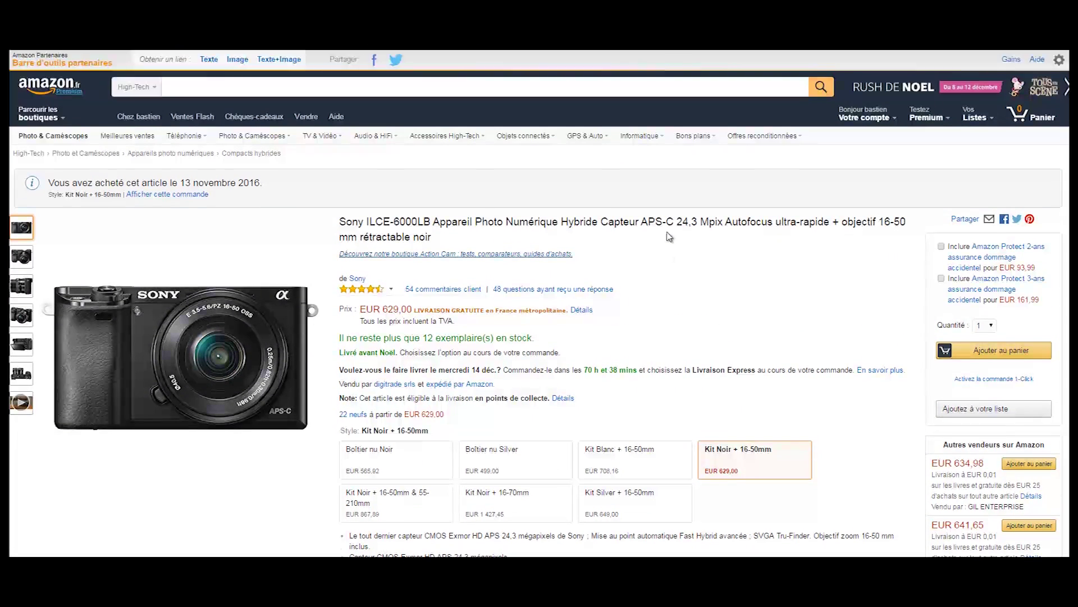
{"action": "scroll", "coordinate": [675, 195], "scroll_direction": "down", "scroll_amount": 1}
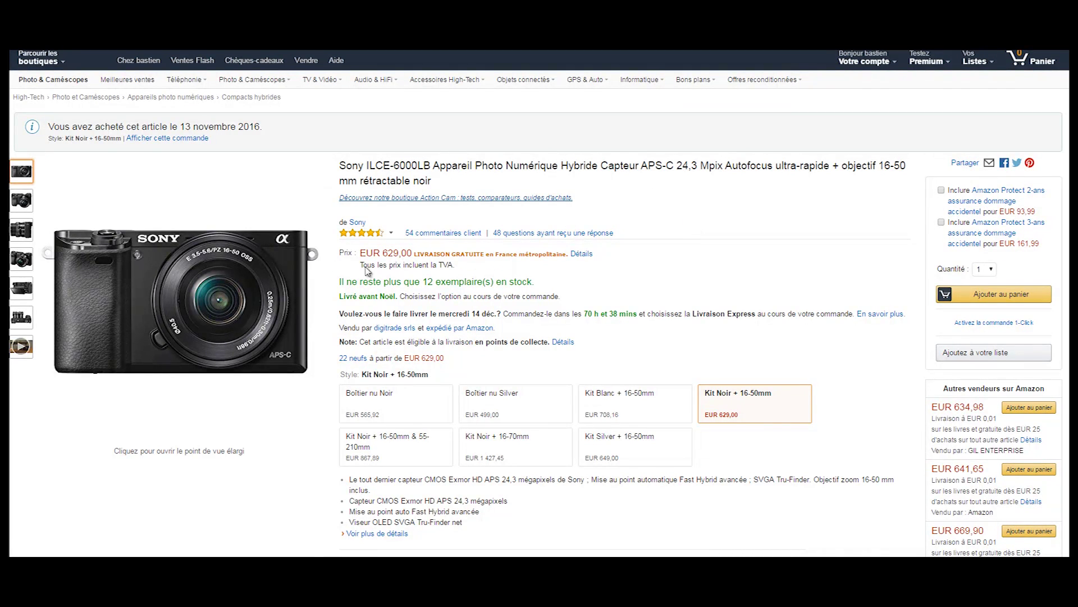
{"action": "scroll", "coordinate": [695, 219], "scroll_direction": "down", "scroll_amount": 2}
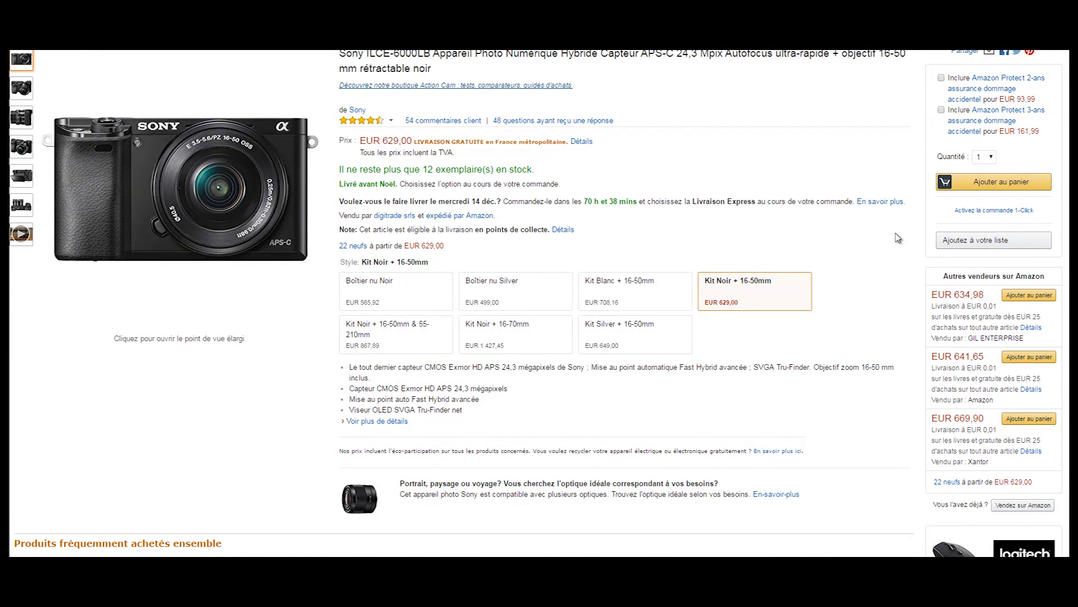
{"action": "scroll", "coordinate": [750, 310], "scroll_direction": "up", "scroll_amount": 1}
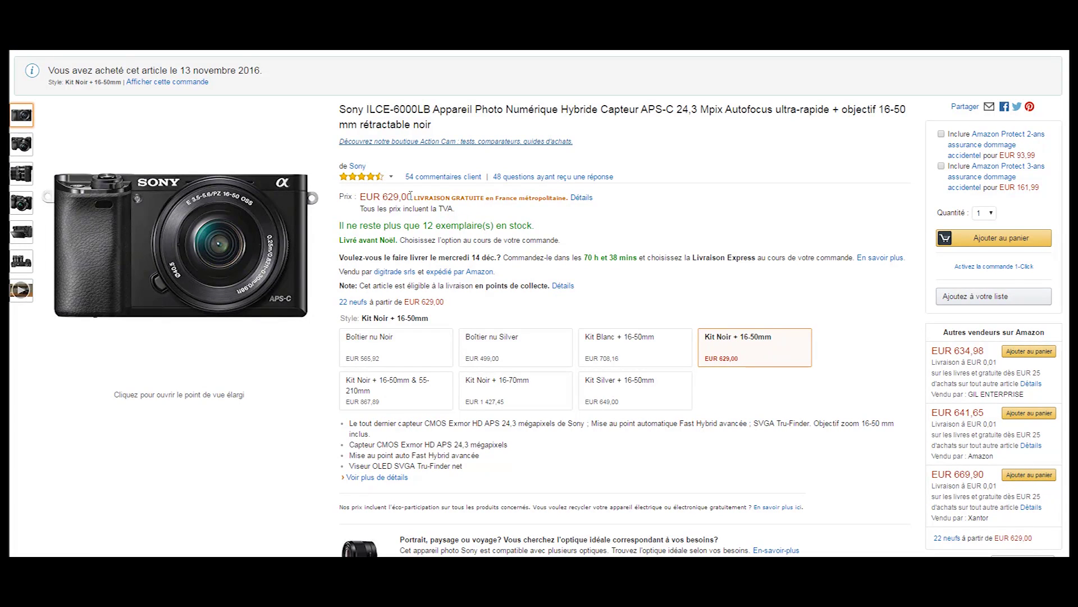
{"action": "scroll", "coordinate": [771, 210], "scroll_direction": "up", "scroll_amount": 2}
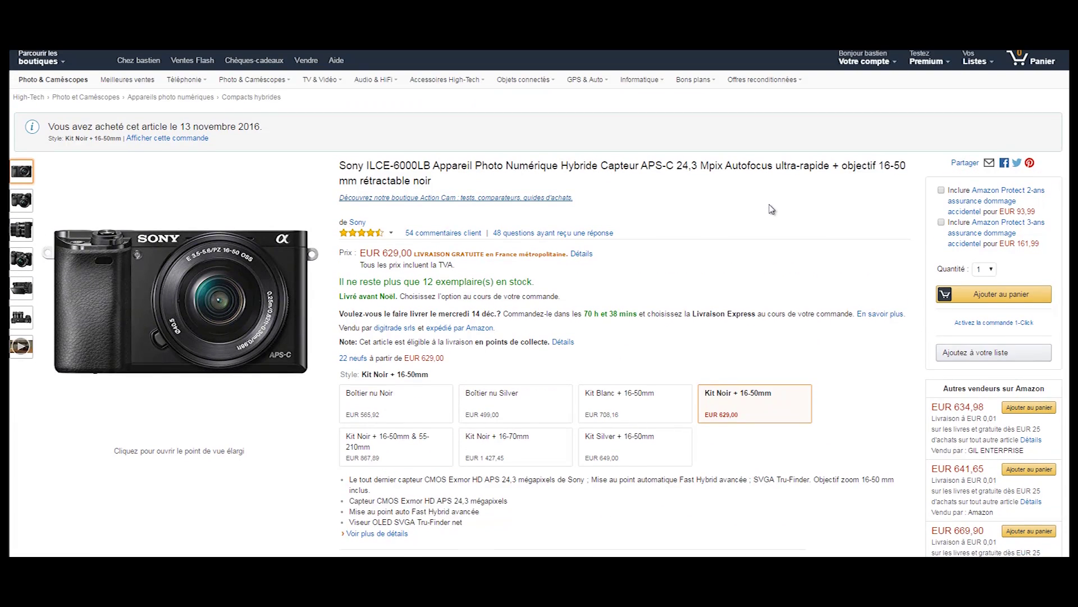
{"action": "scroll", "coordinate": [769, 197], "scroll_direction": "down", "scroll_amount": 2}
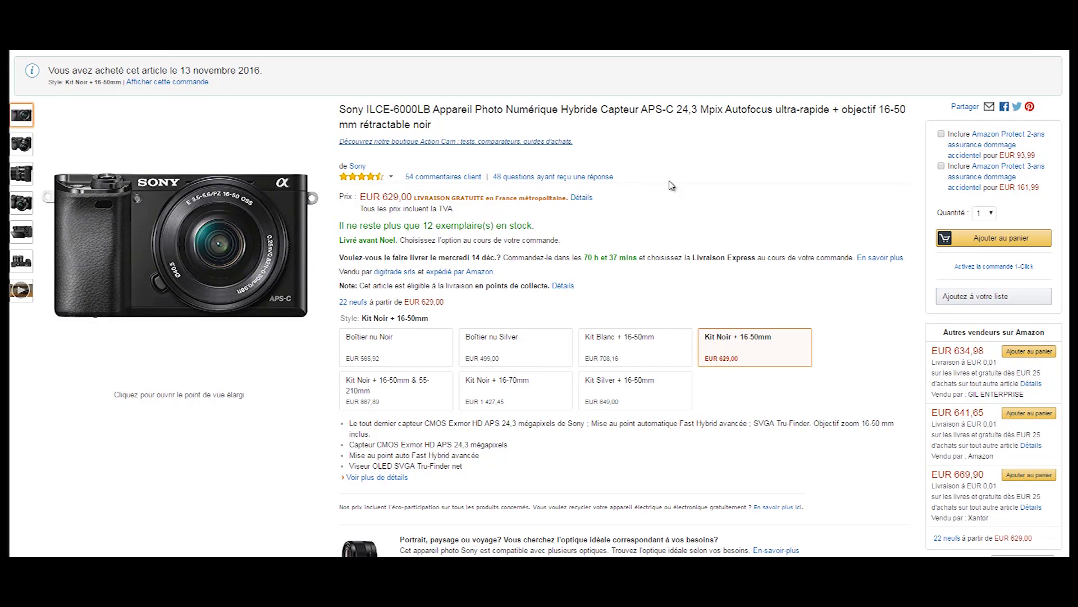
{"action": "scroll", "coordinate": [668, 167], "scroll_direction": "down", "scroll_amount": 1}
{"action": "scroll", "coordinate": [668, 171], "scroll_direction": "up", "scroll_amount": 1}
{"action": "scroll", "coordinate": [668, 170], "scroll_direction": "up", "scroll_amount": 2}
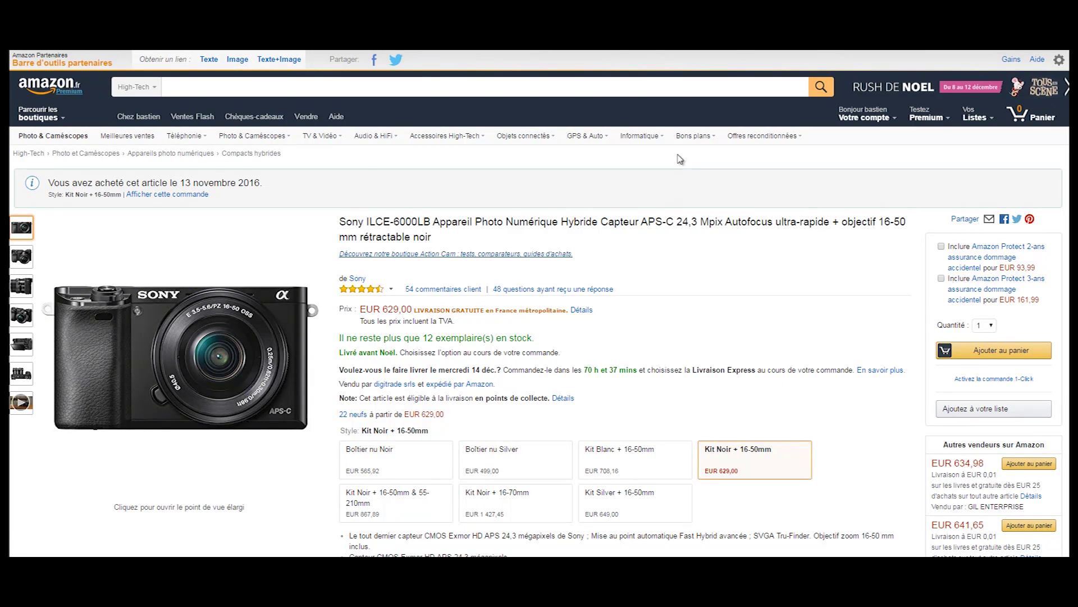
- Examine the sensor, megapixel and autofocus specifications in the Sony camera's product title
{"action": "double_click", "coordinate": [712, 222]}
{"action": "left_click", "coordinate": [756, 238]}
{"action": "scroll", "coordinate": [726, 196], "scroll_direction": "down", "scroll_amount": 1}
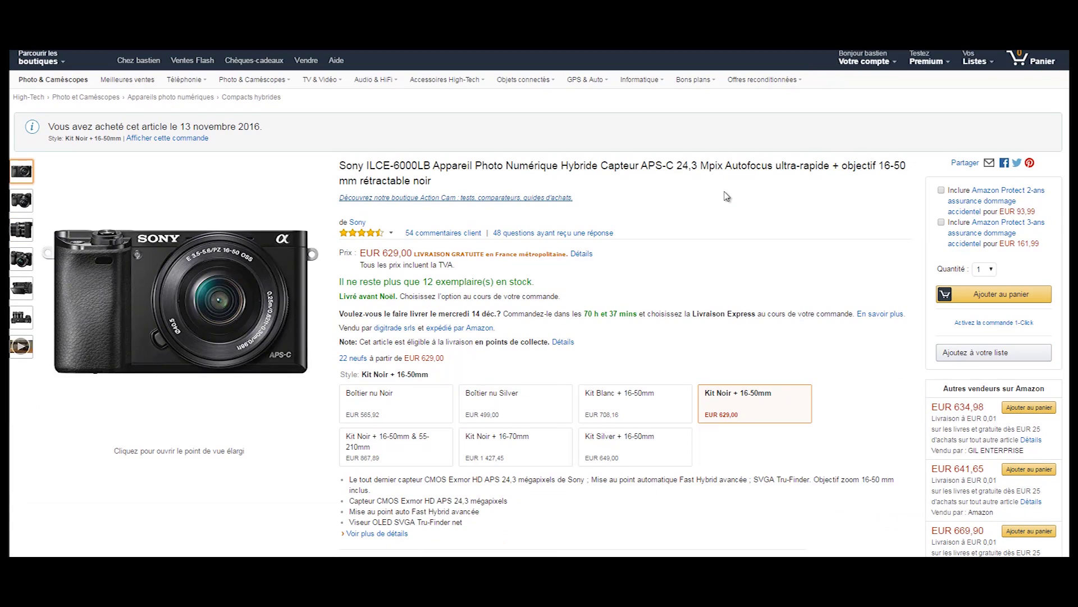
{"action": "double_click", "coordinate": [743, 165]}
{"action": "double_click", "coordinate": [712, 165]}
{"action": "left_click", "coordinate": [684, 165]}
{"action": "double_click", "coordinate": [687, 165]}
{"action": "triple_click", "coordinate": [686, 165]}
{"action": "left_click", "coordinate": [617, 236]}
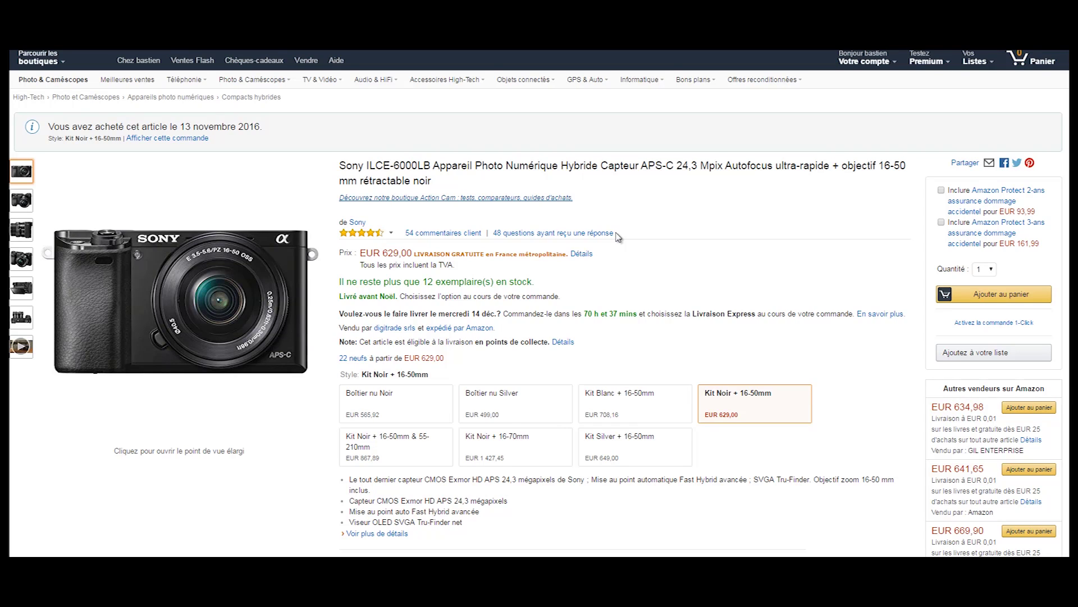